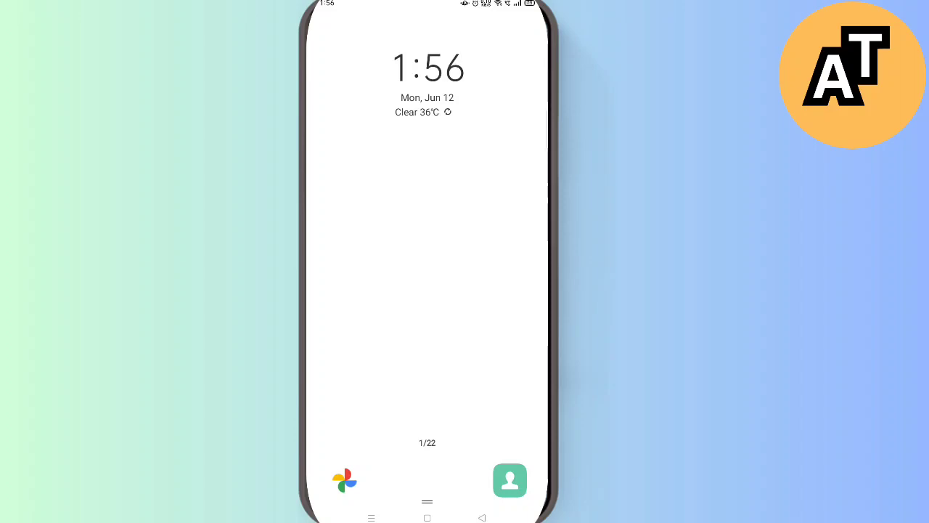
- Launch Instagram from the app drawer search ('in') and reach the profile's account options menu
left_click_drag(427, 435, 427, 182)
left_click(427, 31)
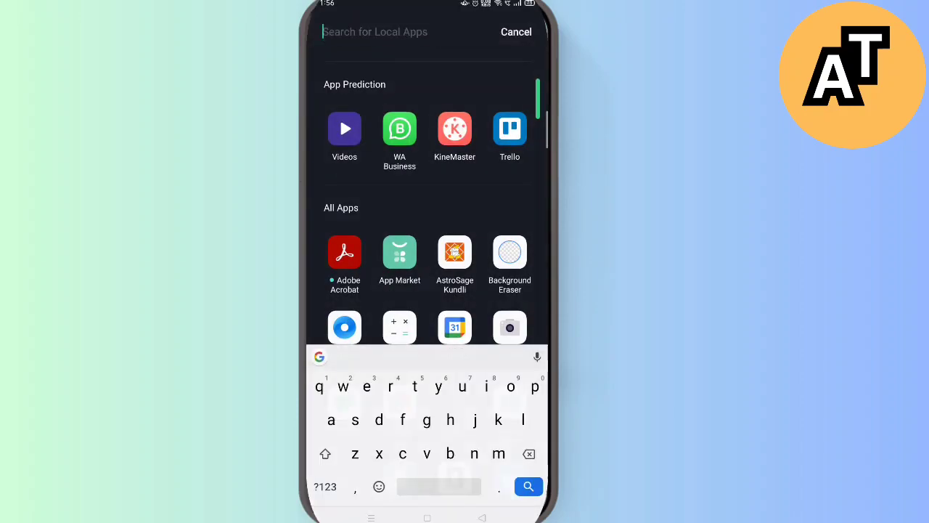
type("in")
left_click(399, 129)
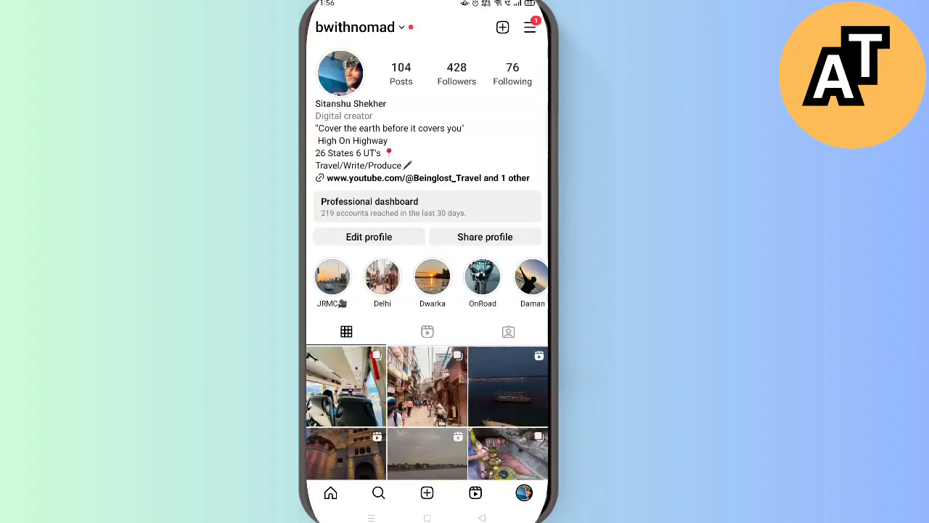
left_click(530, 27)
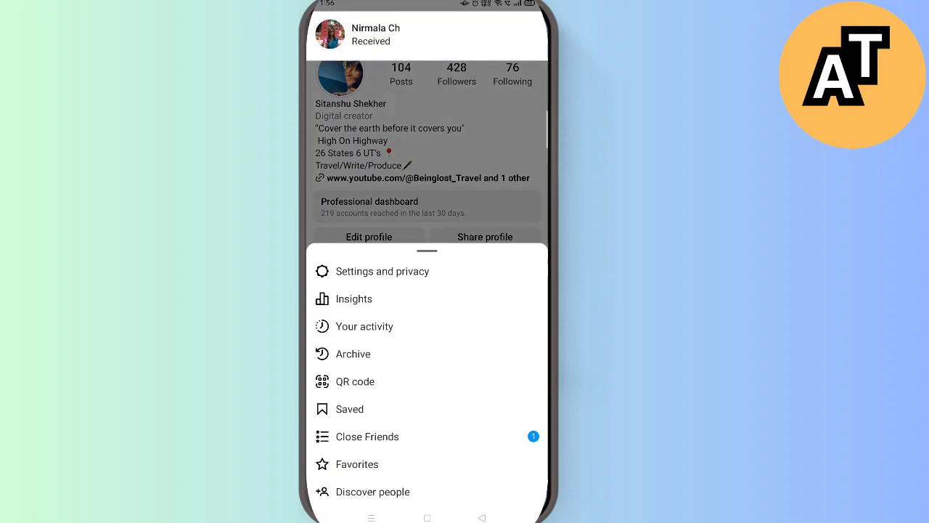
- Enter Settings and privacy to reach the Data usage and media quality section
left_click(382, 271)
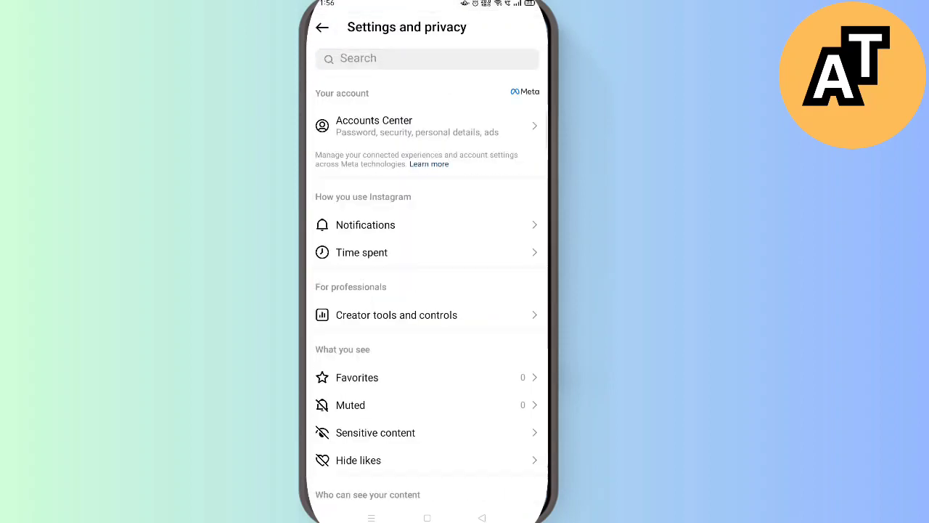
scroll(427, 291, "down", 2)
scroll(427, 290, "down", 3)
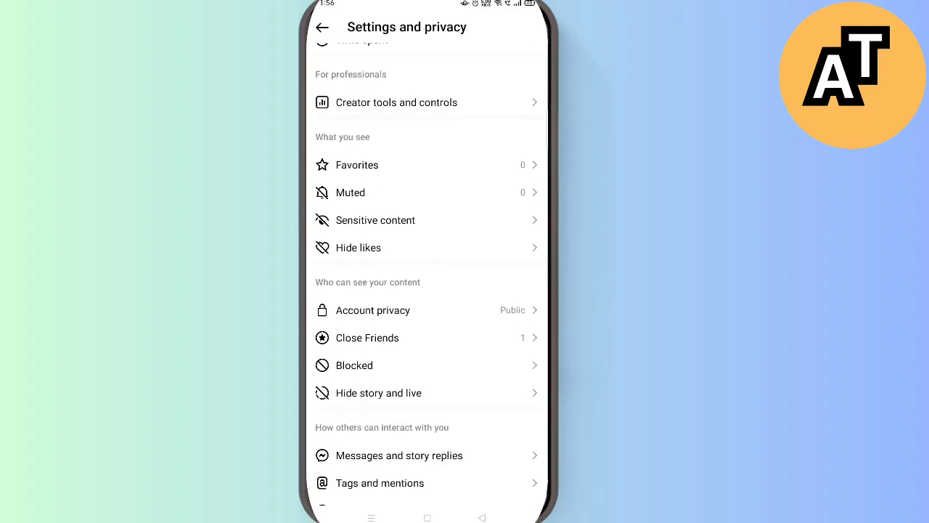
scroll(427, 291, "down", 3)
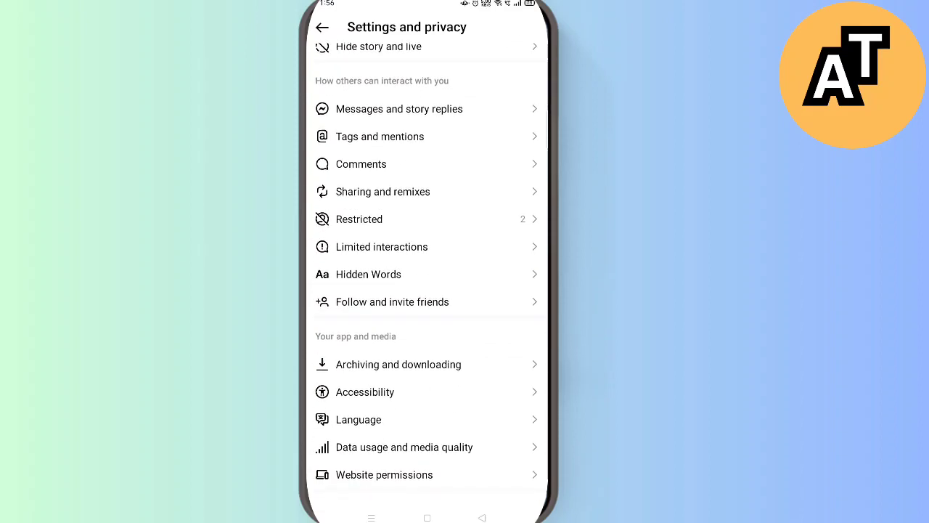
scroll(427, 291, "down", 2)
scroll(427, 290, "down", 2)
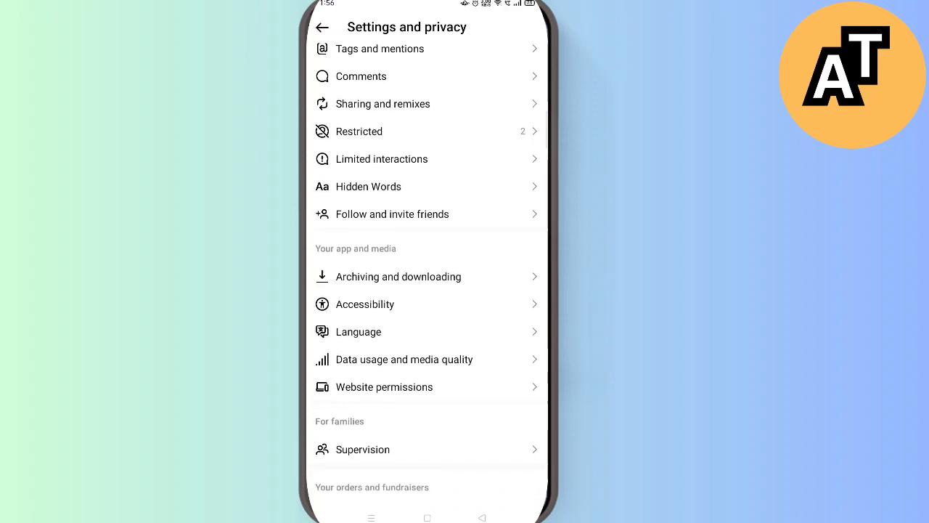
left_click(405, 359)
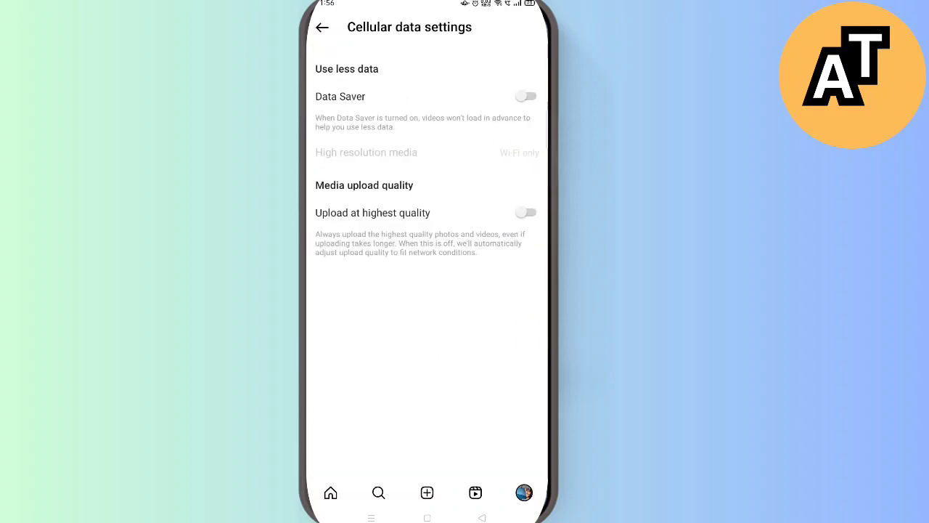